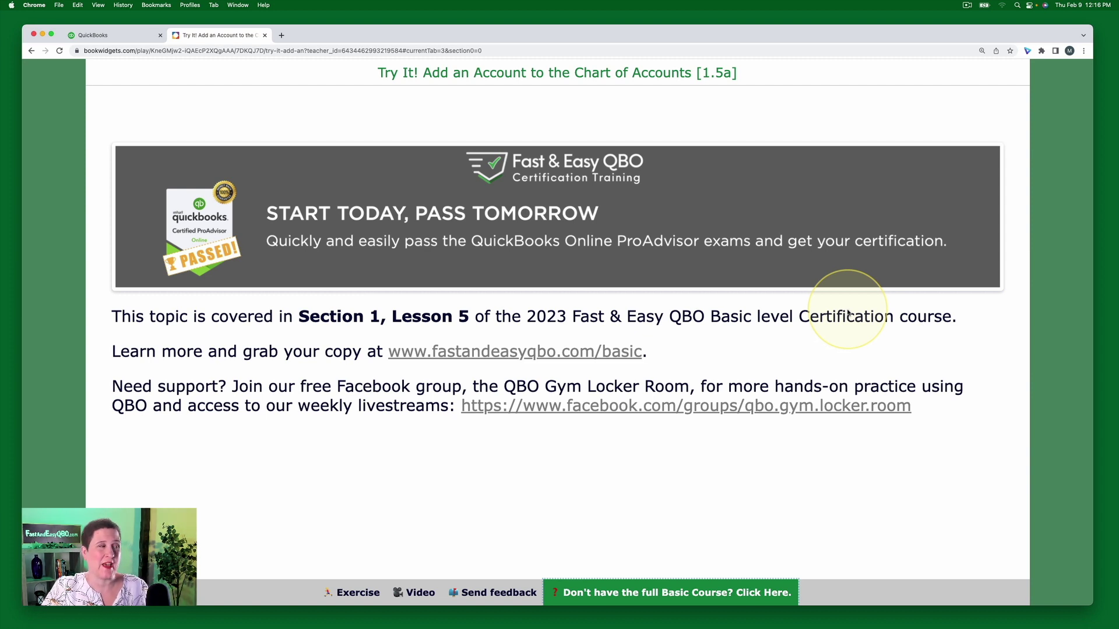
# Open the exercise's 'Start in the Sample Company' step, then bring up the QuickBooks Accountant clients page
pyautogui.click(352, 594)
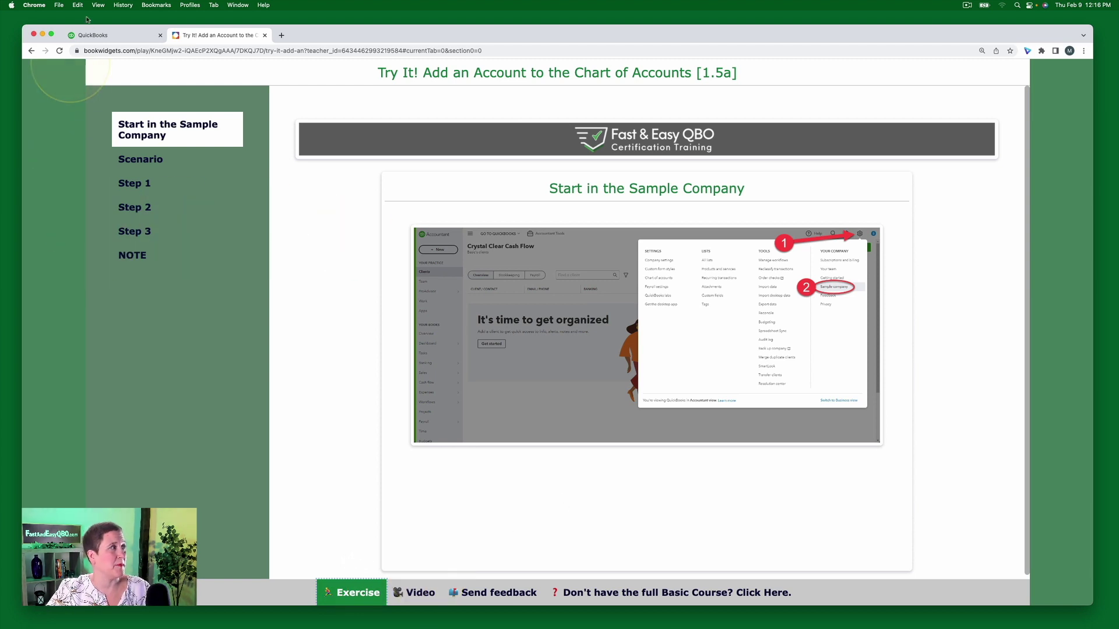
pyautogui.click(108, 37)
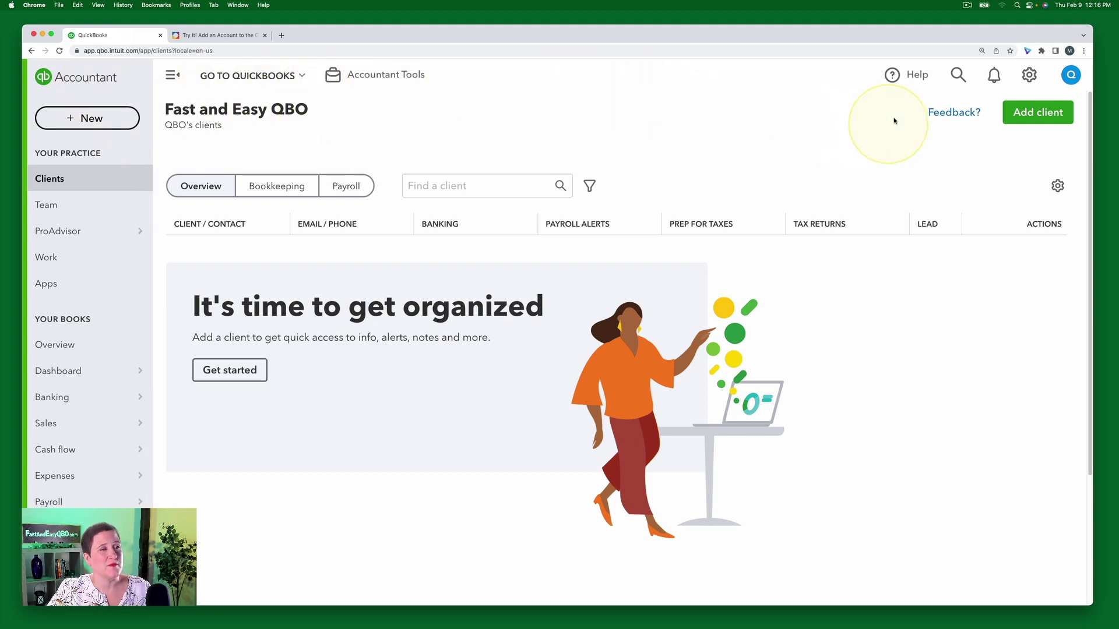
# Open the QuickBooks sample company from the gear menu, then view the exercise's landscaper Scenario
pyautogui.click(1029, 74)
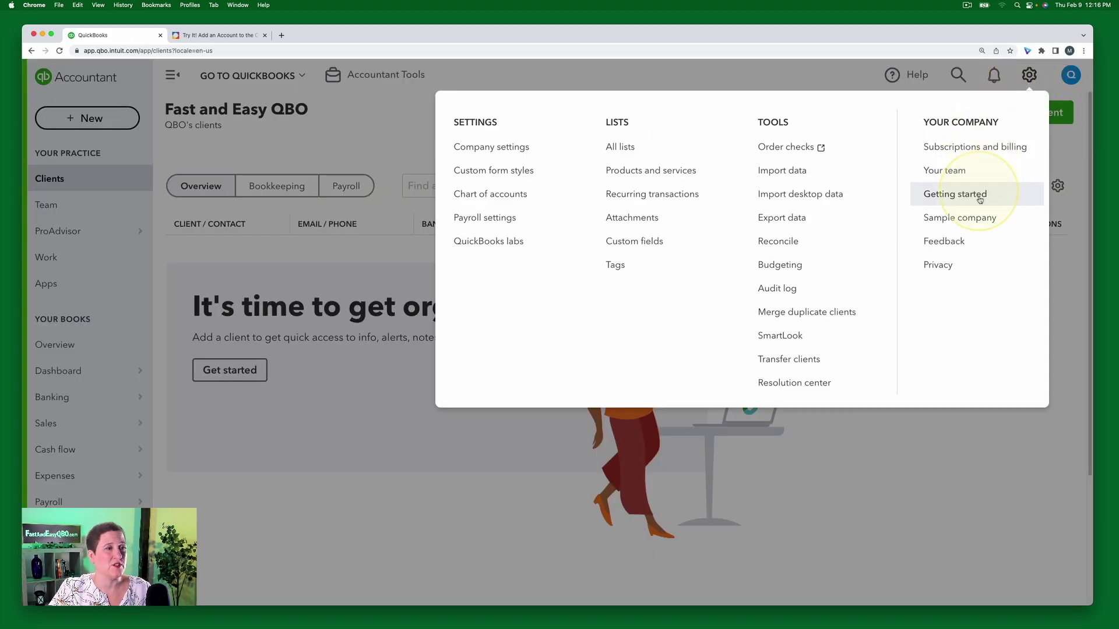
pyautogui.click(975, 219)
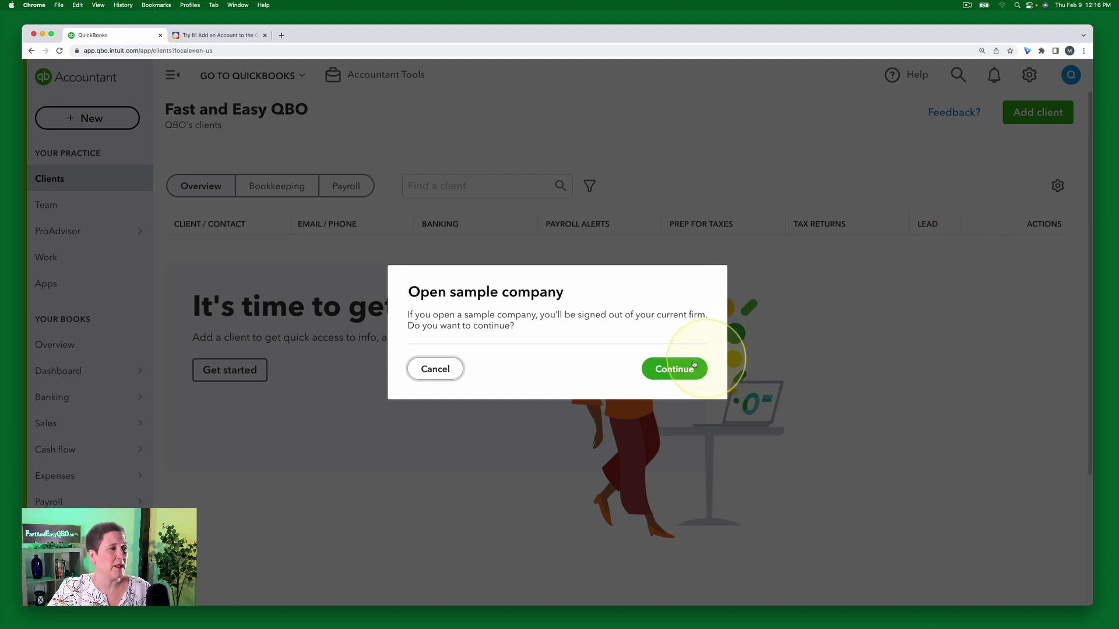
pyautogui.click(672, 369)
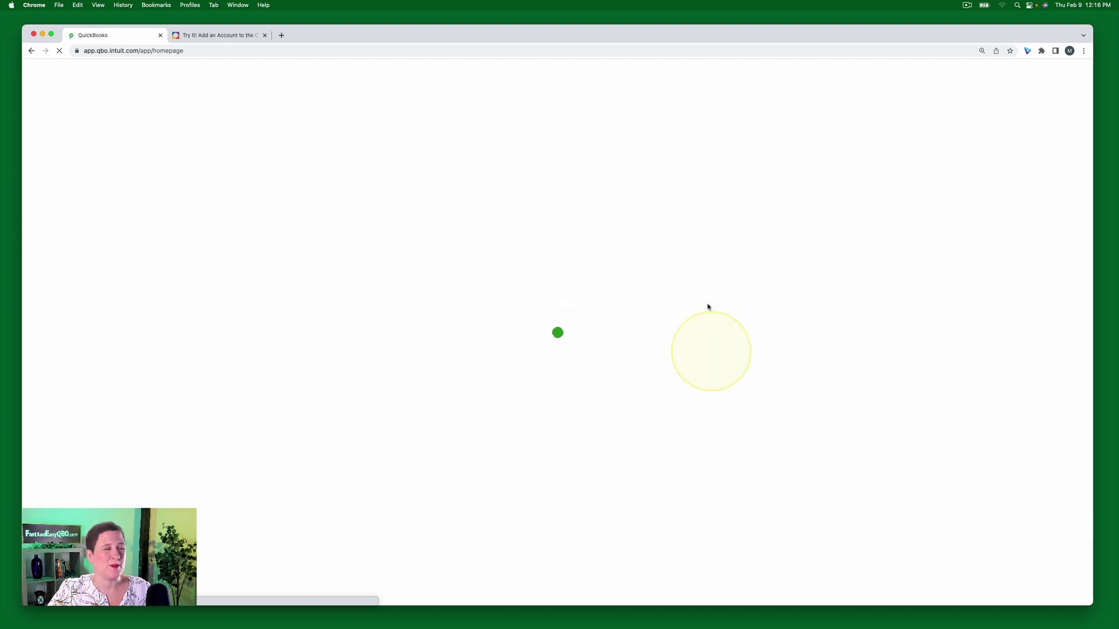
pyautogui.click(234, 36)
pyautogui.click(150, 161)
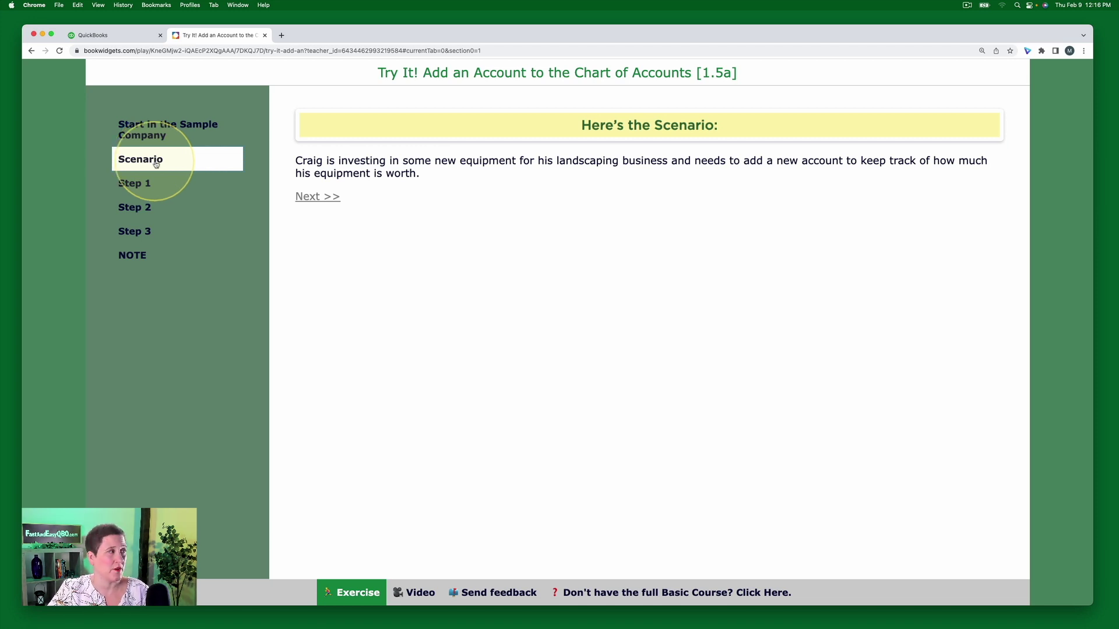
# Read the Step 1 instructions, then bring up the sample landscaping company's dashboard
pyautogui.click(131, 185)
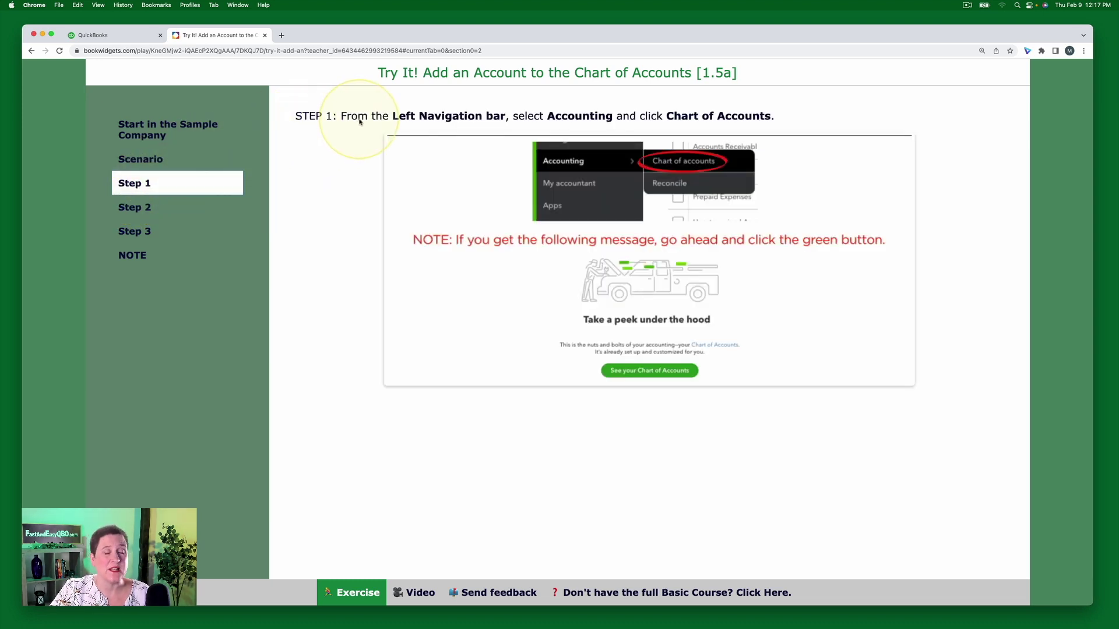
pyautogui.click(131, 36)
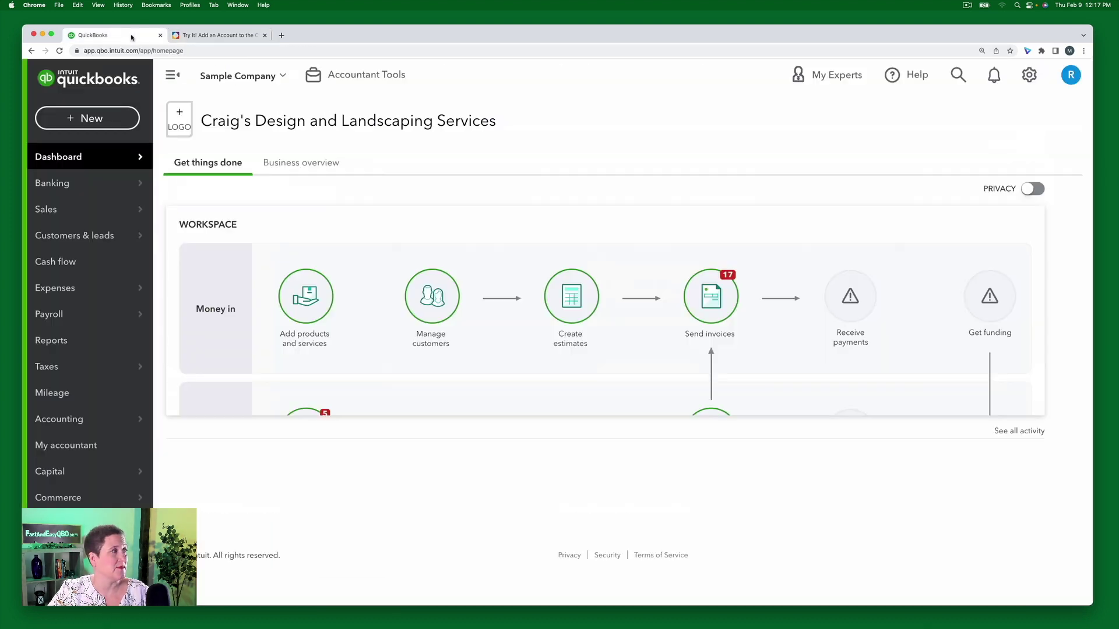
# Open the full 44-account Chart of Accounts from Accounting, then return to Step 1
pyautogui.moveTo(89, 427)
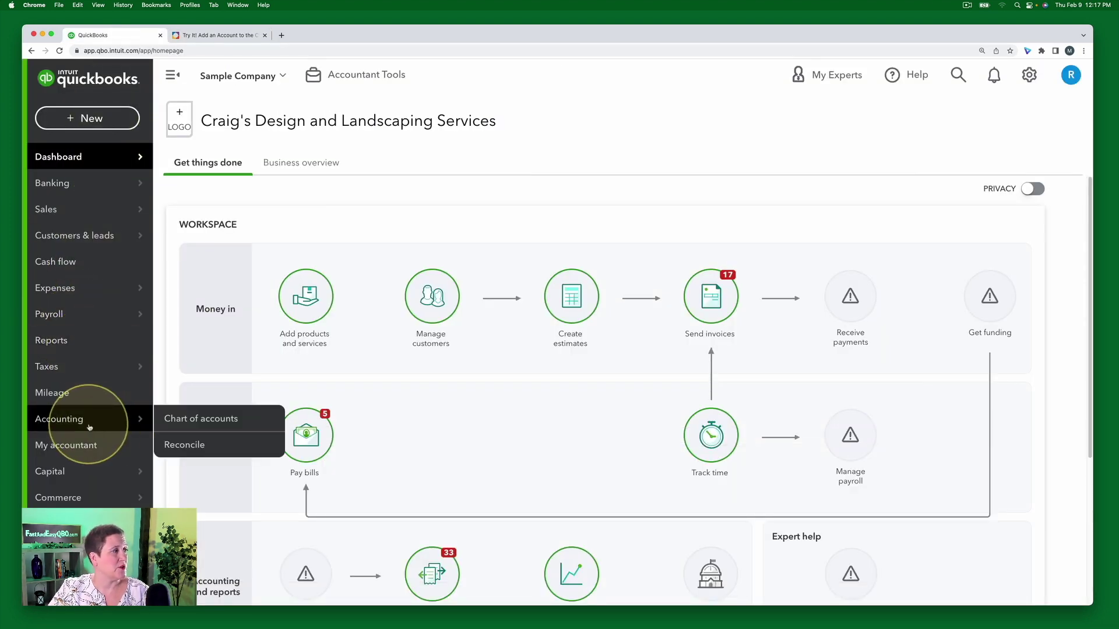
pyautogui.click(200, 420)
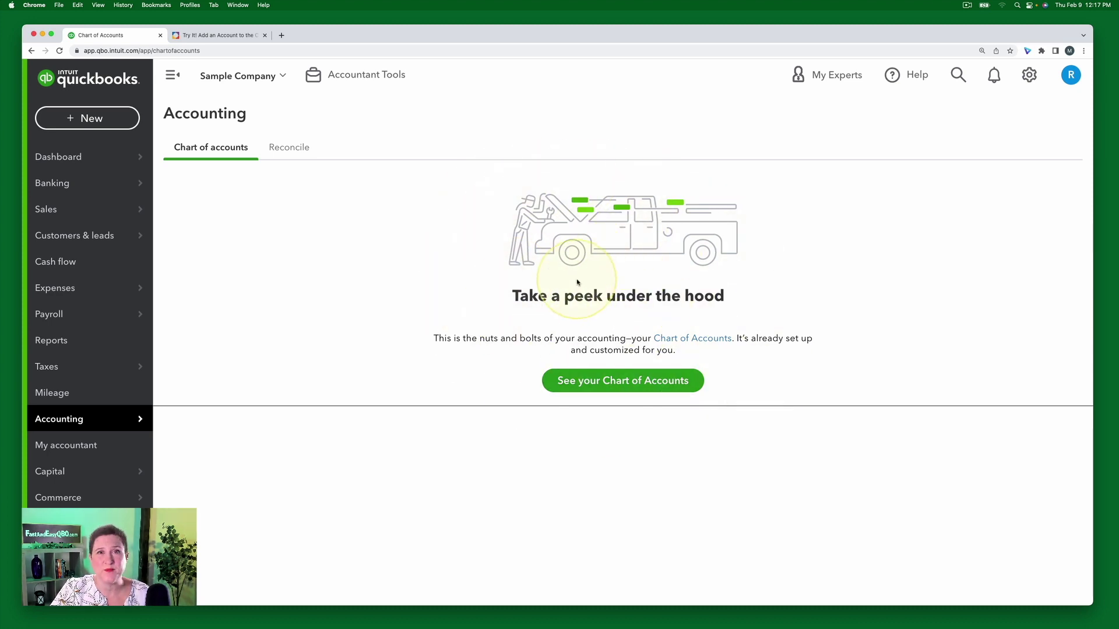
pyautogui.click(616, 381)
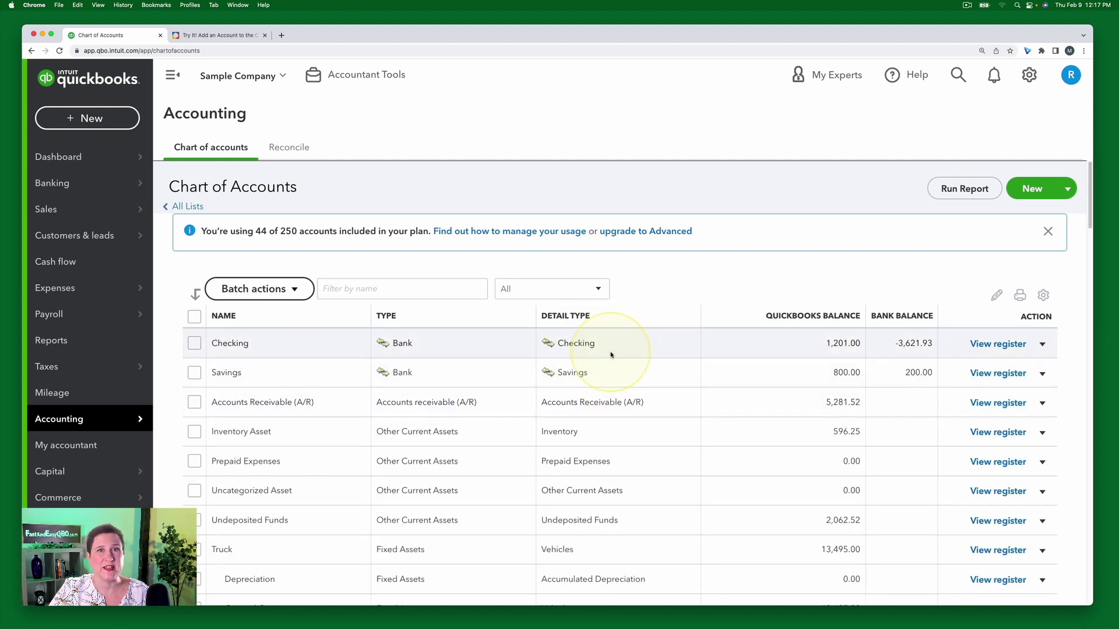
pyautogui.click(215, 36)
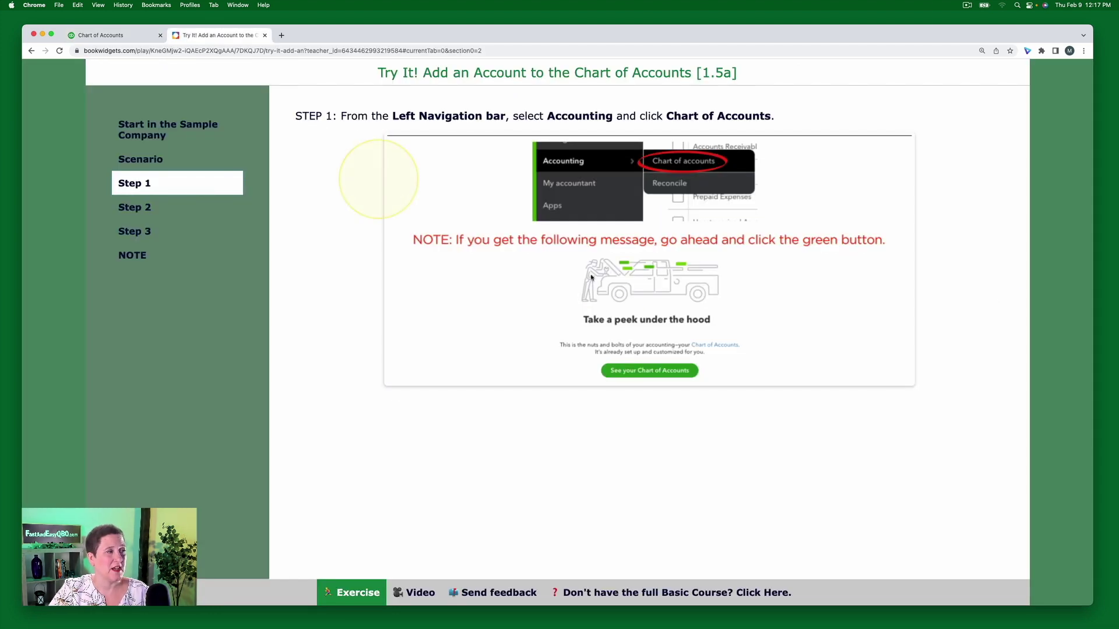
# Read Step 2, start a New account from the Chart of Accounts, then return to the exercise
pyautogui.click(136, 208)
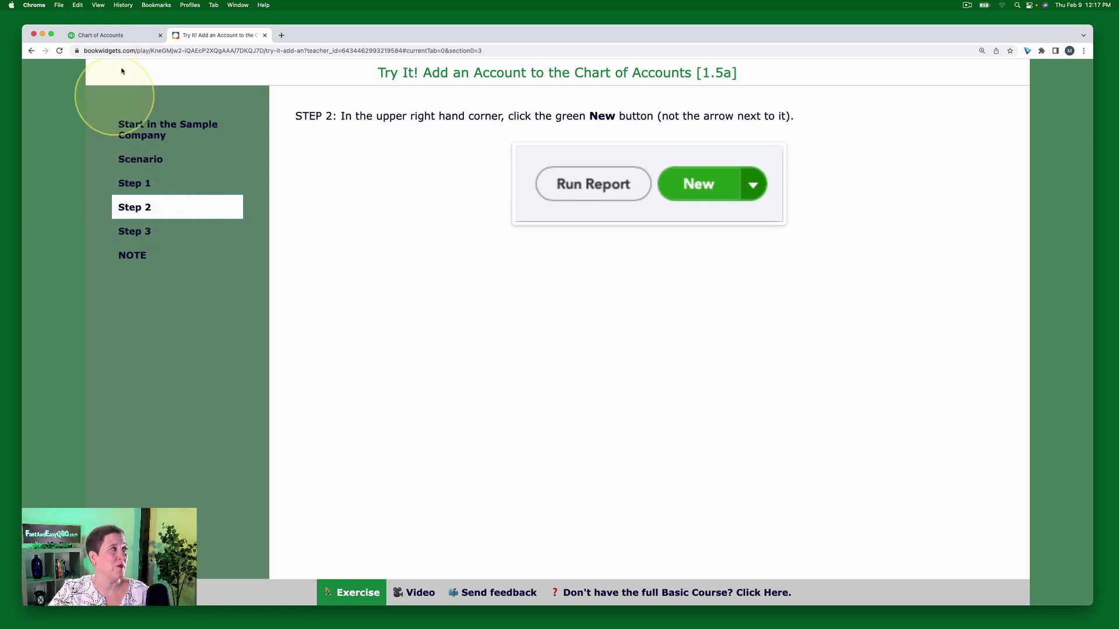
pyautogui.click(96, 34)
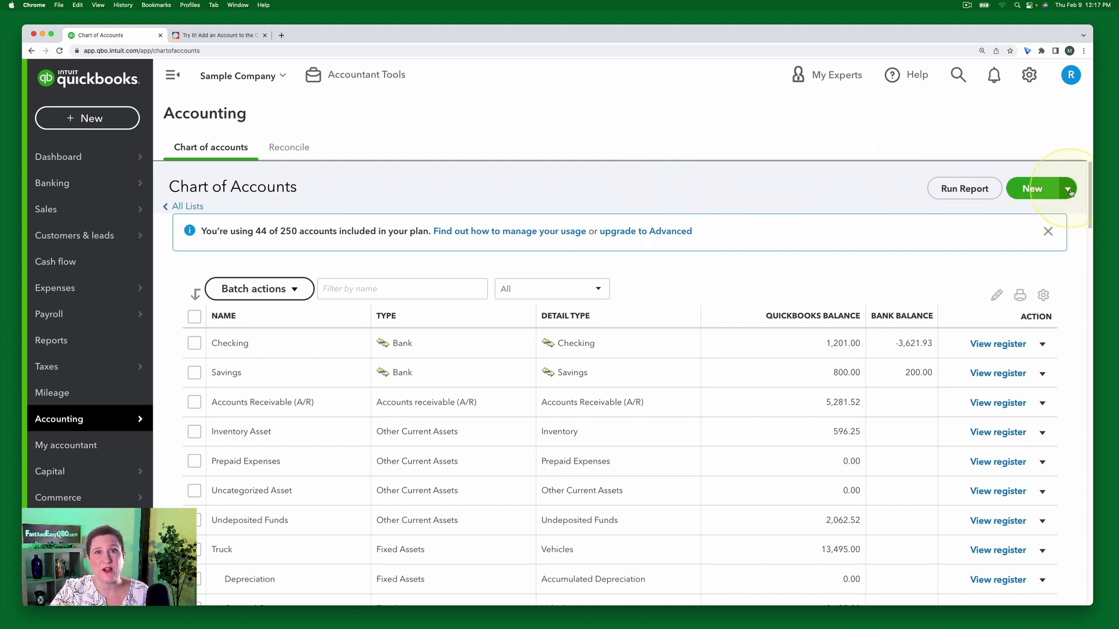
pyautogui.click(1031, 190)
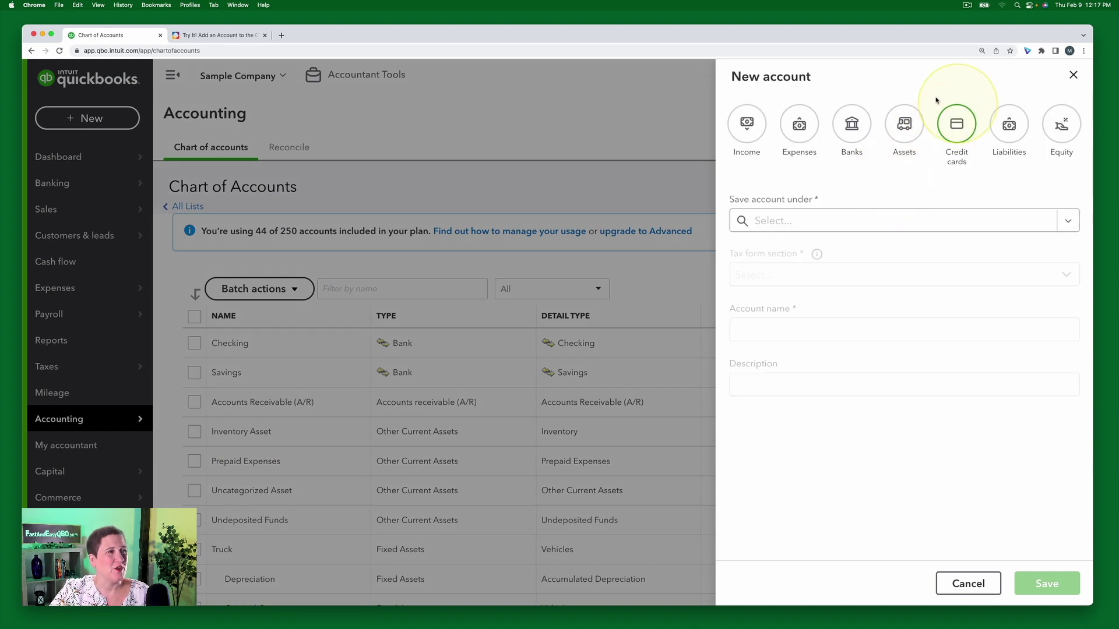
pyautogui.click(222, 37)
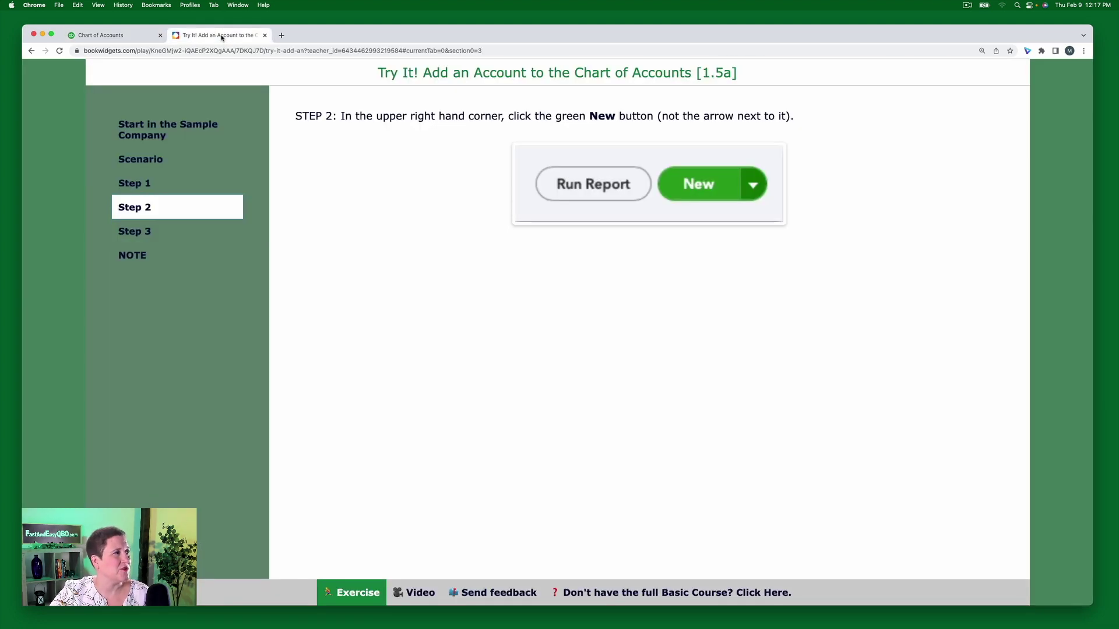
# Read Steps 3–6 for the Power Tools fixed-asset account, then return to the New account form
pyautogui.click(143, 231)
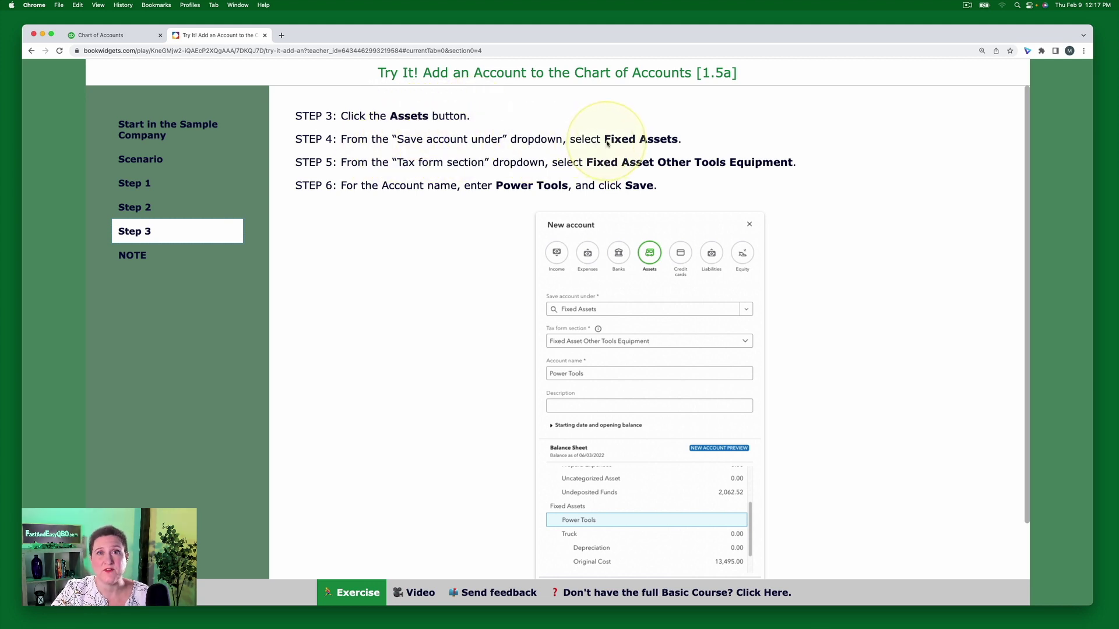
pyautogui.click(103, 36)
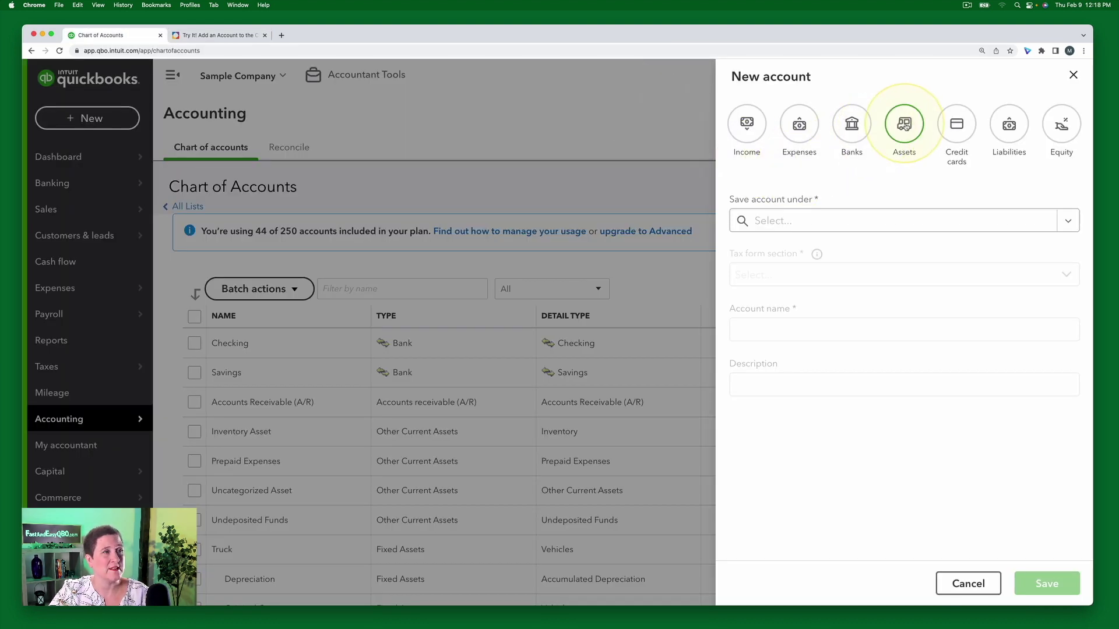
# Make the new account an Assets account saved under Fixed Assets, checking the next exercise steps
pyautogui.click(886, 131)
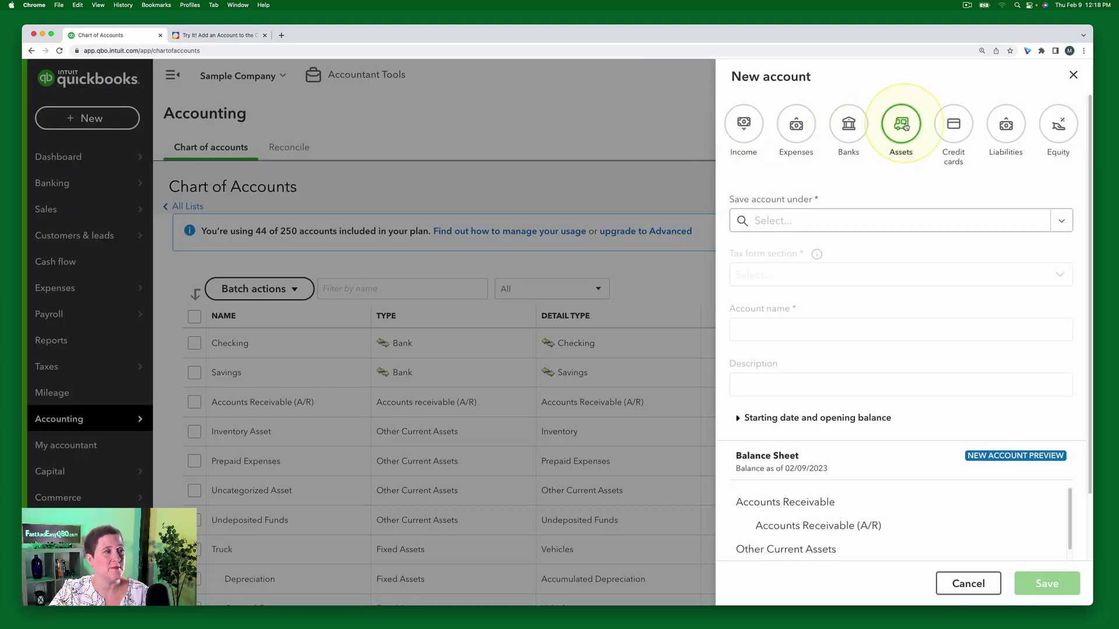
pyautogui.click(767, 223)
pyautogui.scroll(-1, 812, 314)
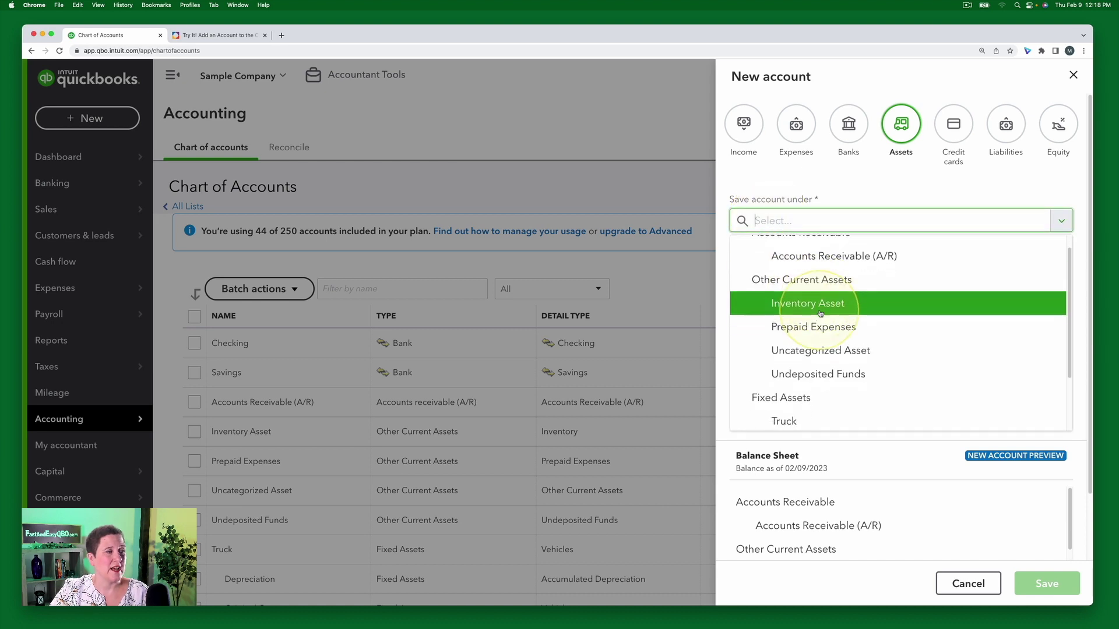
pyautogui.click(813, 390)
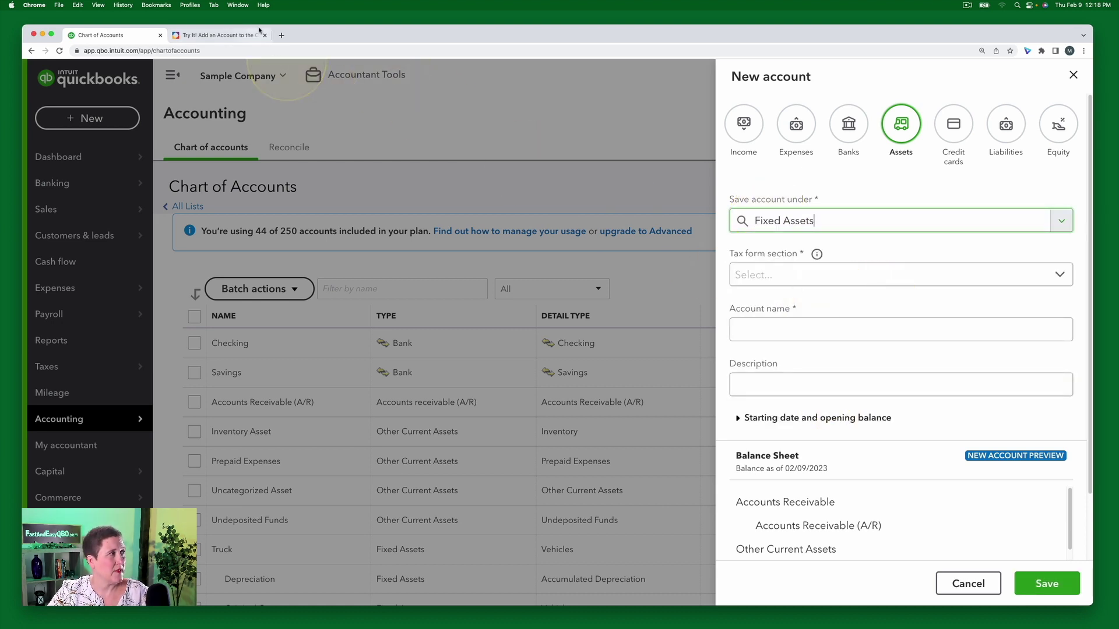
pyautogui.click(229, 37)
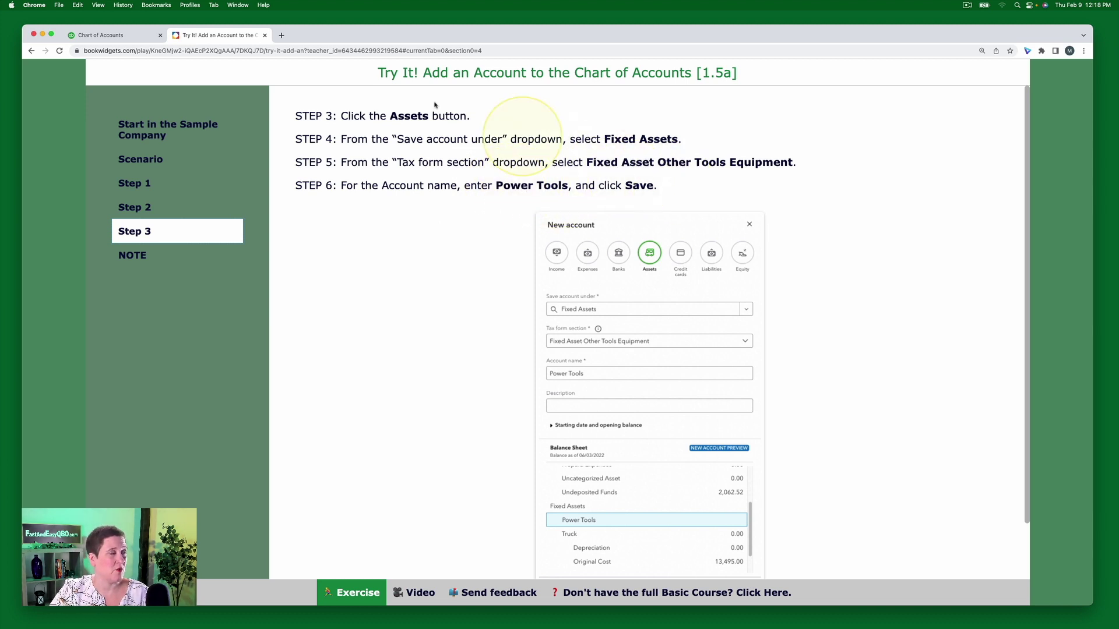
pyautogui.click(120, 35)
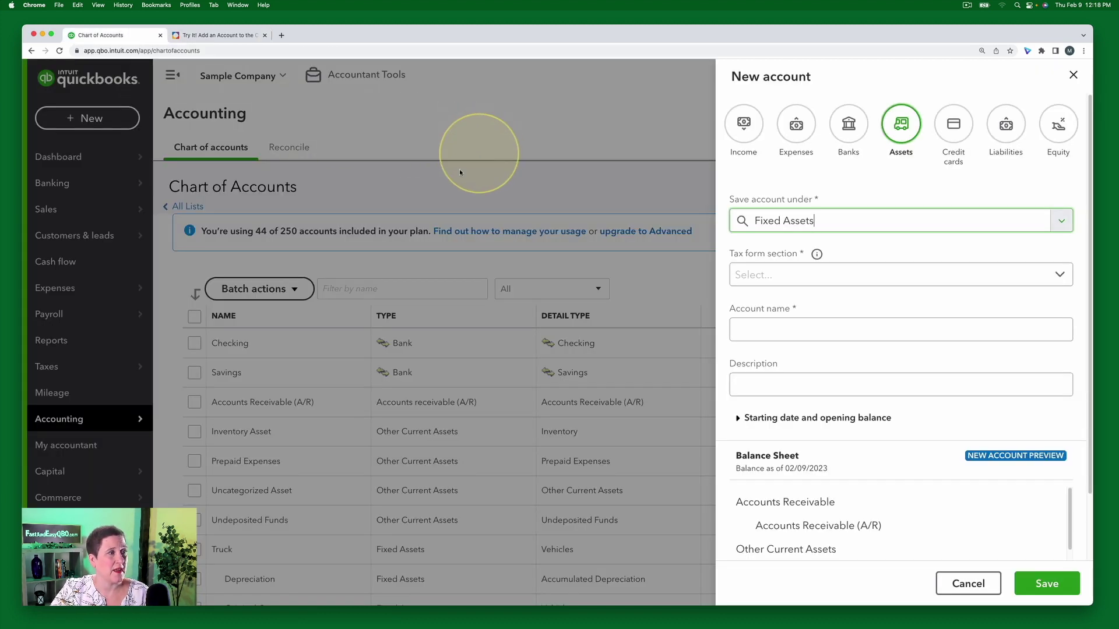
pyautogui.click(779, 276)
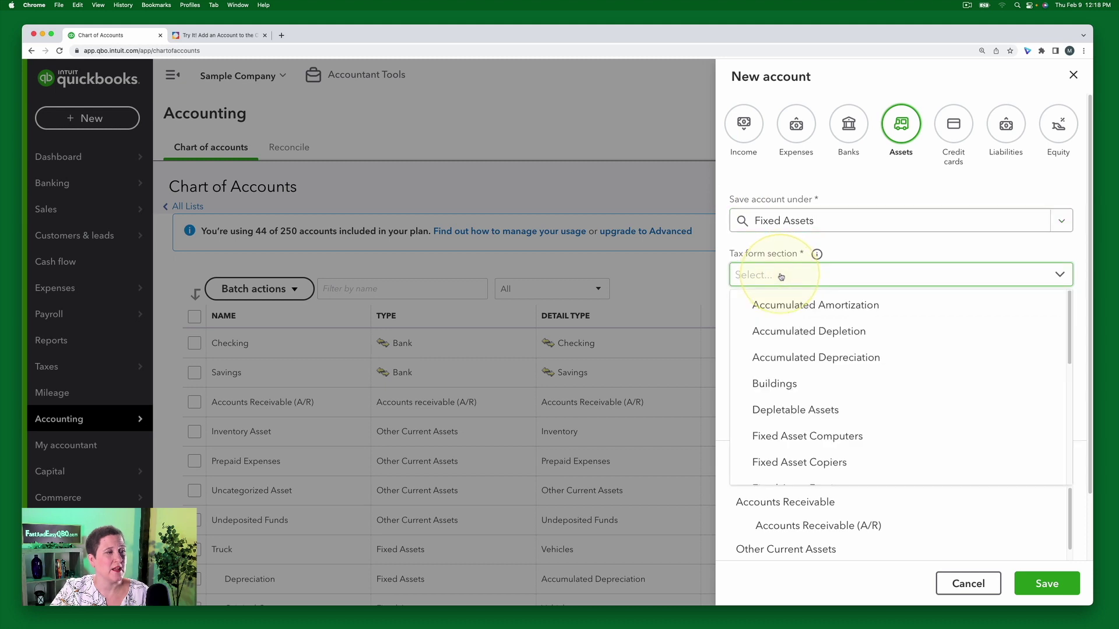
# Set the tax form section to Fixed Asset Other Tools Equipment and name the account 'Power Tools'
pyautogui.scroll(-1, 804, 376)
pyautogui.scroll(-2, 807, 377)
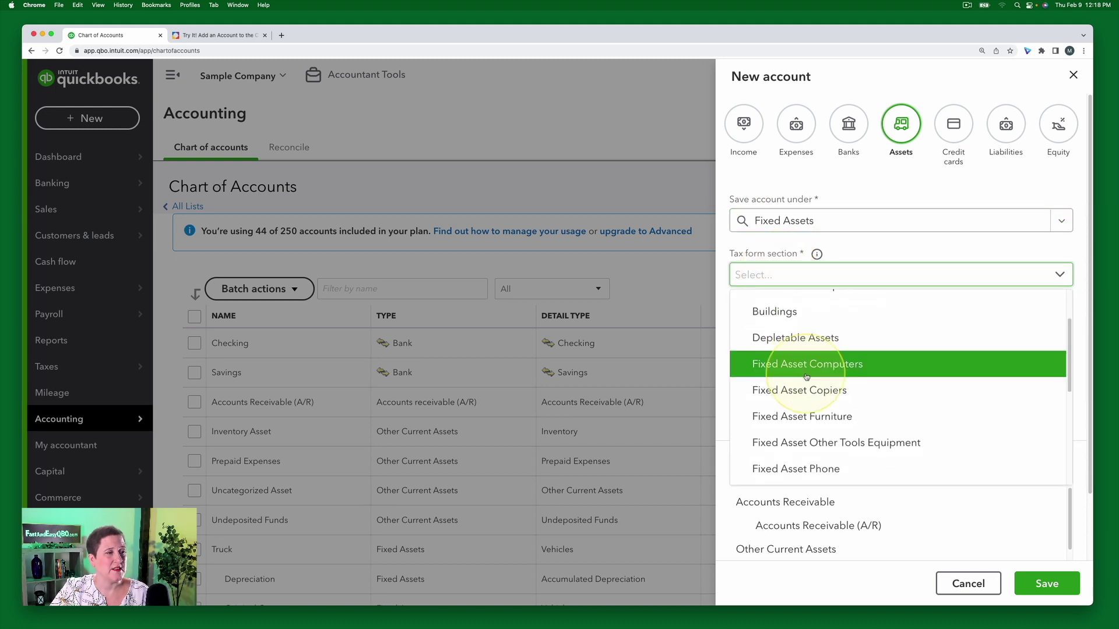
pyautogui.click(864, 440)
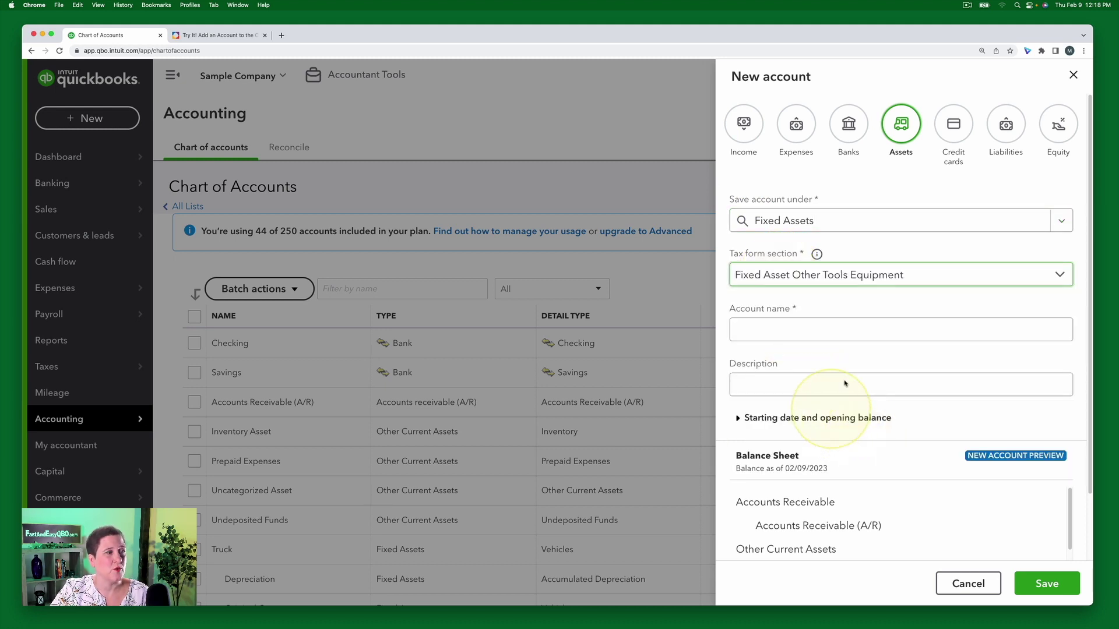
pyautogui.click(768, 333)
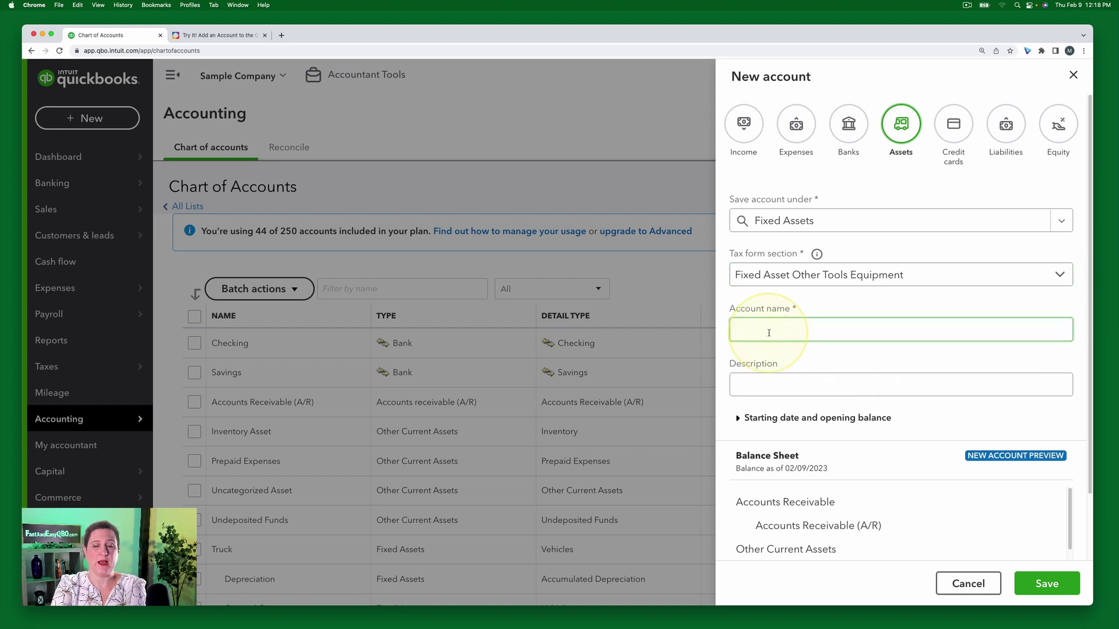
pyautogui.write('Power Tools')
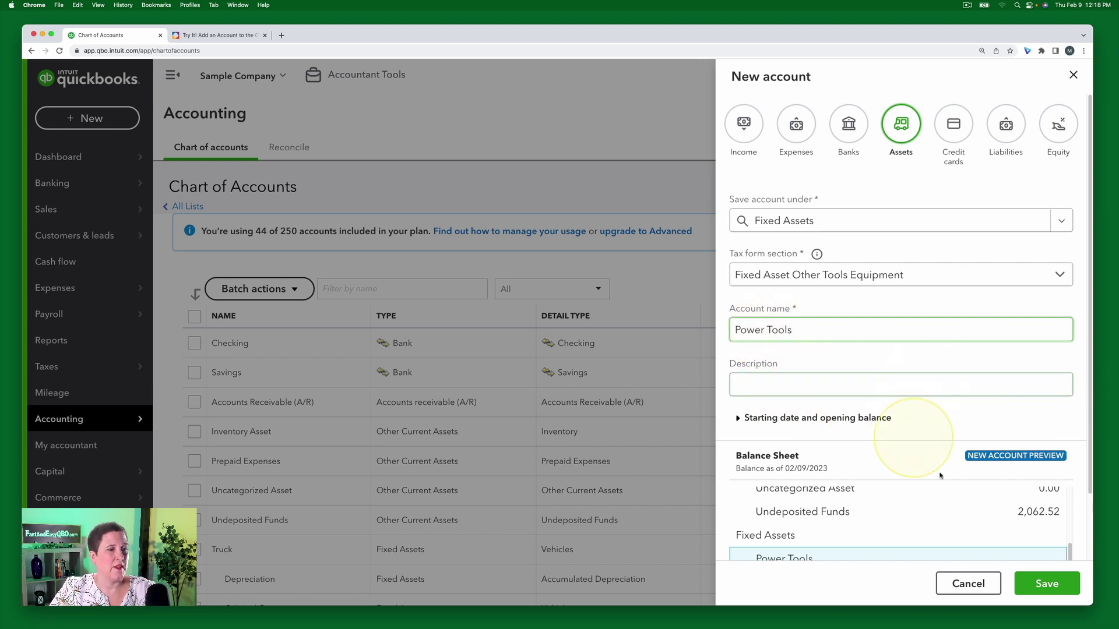
pyautogui.scroll(-1, 862, 509)
pyautogui.scroll(-1, 874, 511)
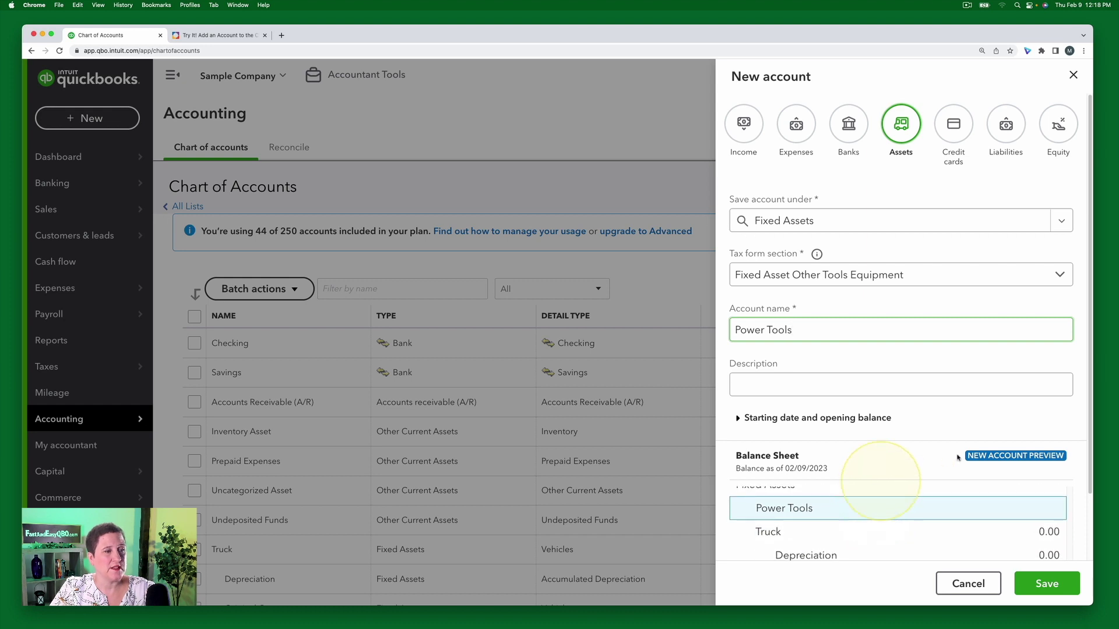
pyautogui.click(1081, 376)
# Save the Power Tools account and return to the exercise's Step 3 page
pyautogui.scroll(-3, 1037, 443)
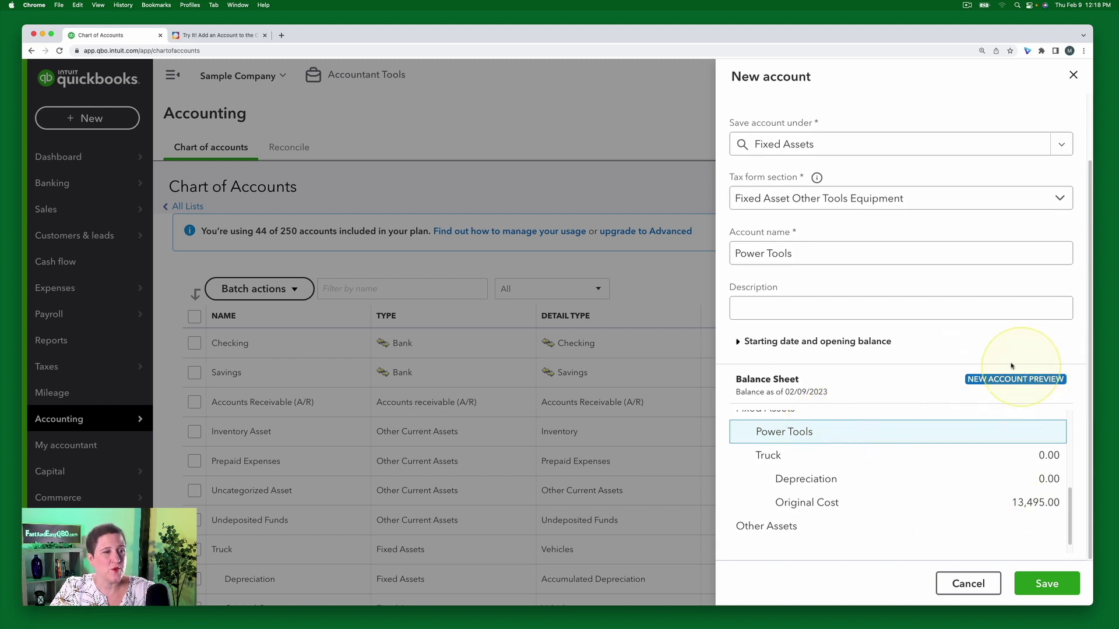
pyautogui.scroll(1, 810, 443)
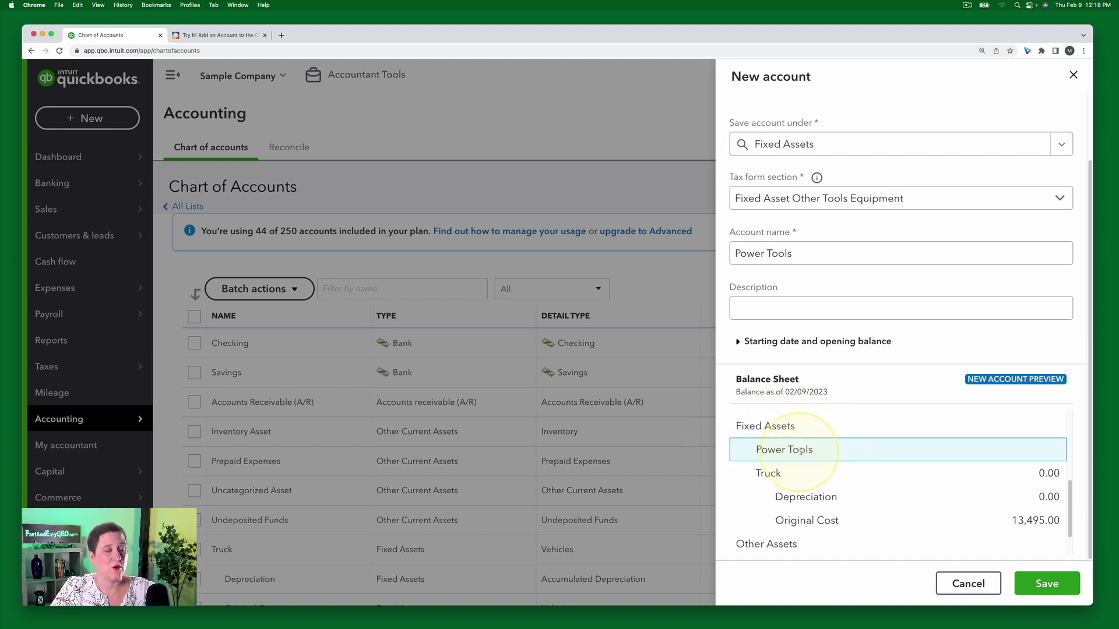
pyautogui.click(1054, 589)
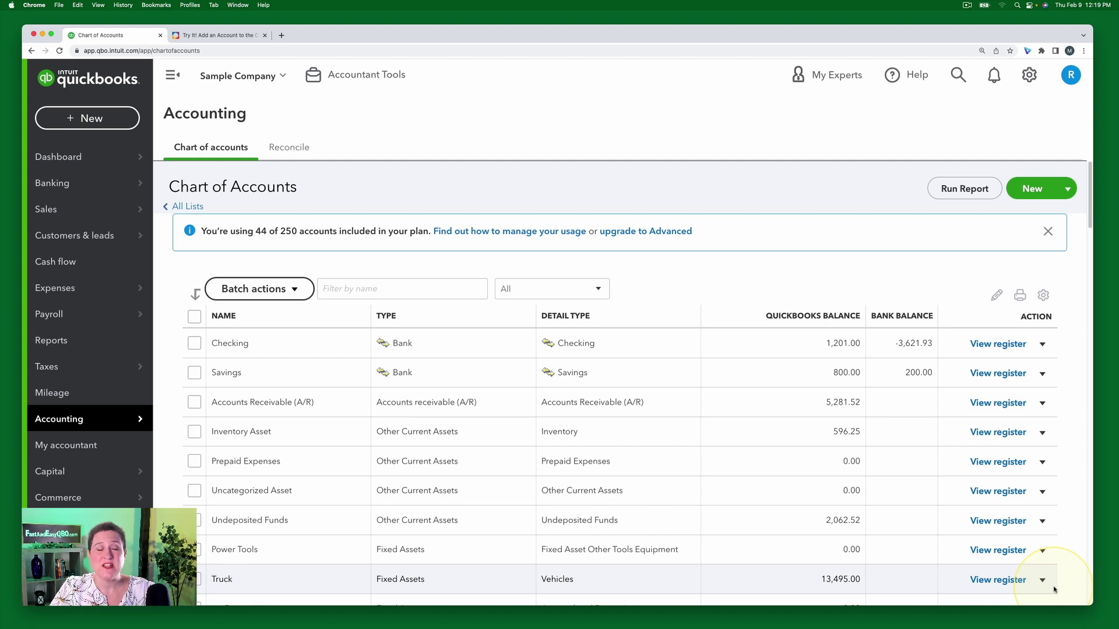
pyautogui.click(224, 36)
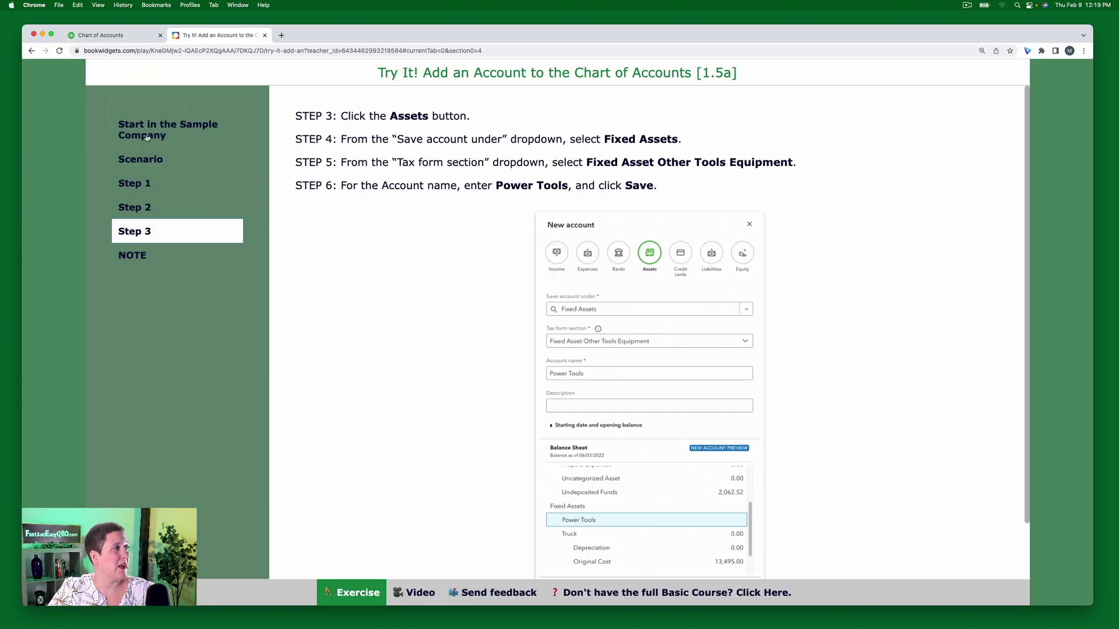
# Read the NOTE explaining the Chart of Accounts name, account type and detail type columns
pyautogui.click(140, 256)
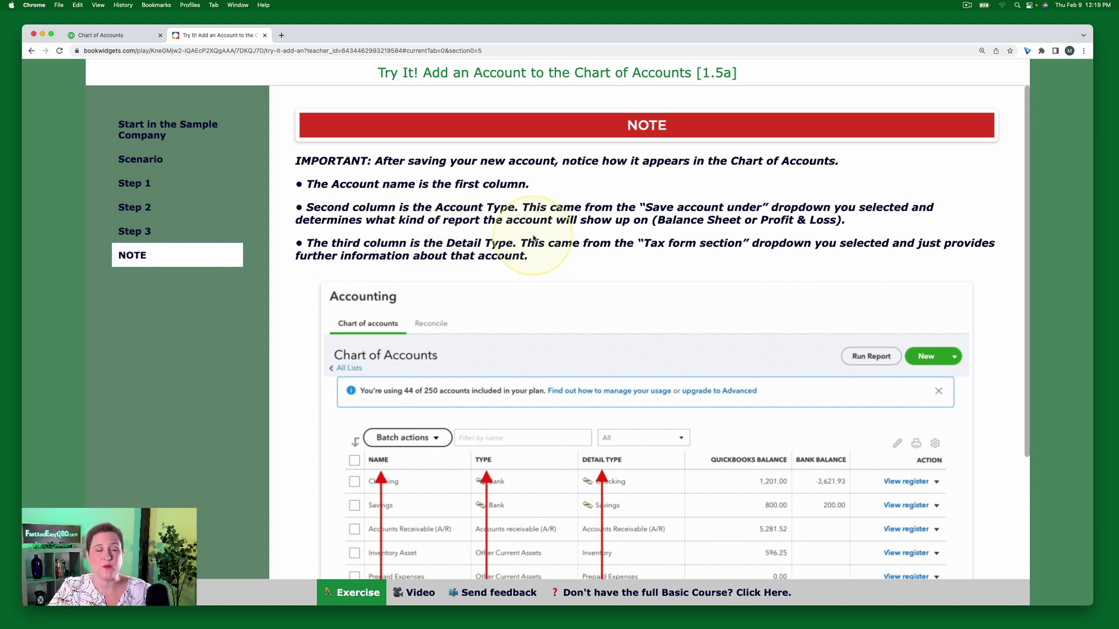
# Find the Power Tools row in the Chart of Accounts, listed as Fixed Assets, Fixed Asset Other Tools Equipment
pyautogui.click(102, 36)
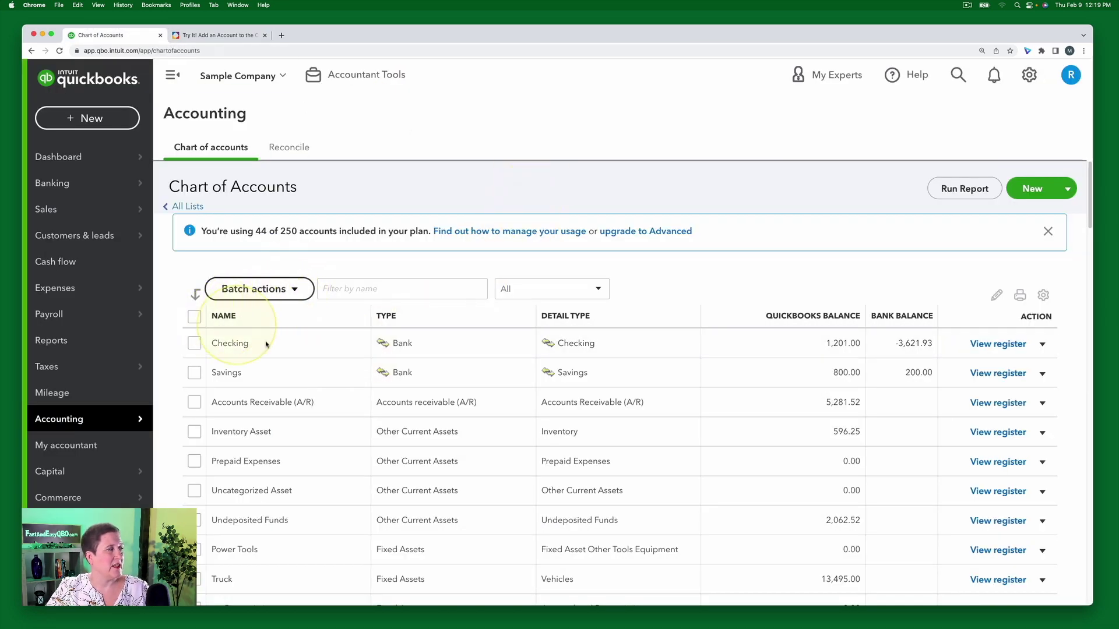
pyautogui.scroll(-2, 288, 408)
pyautogui.scroll(-2, 288, 402)
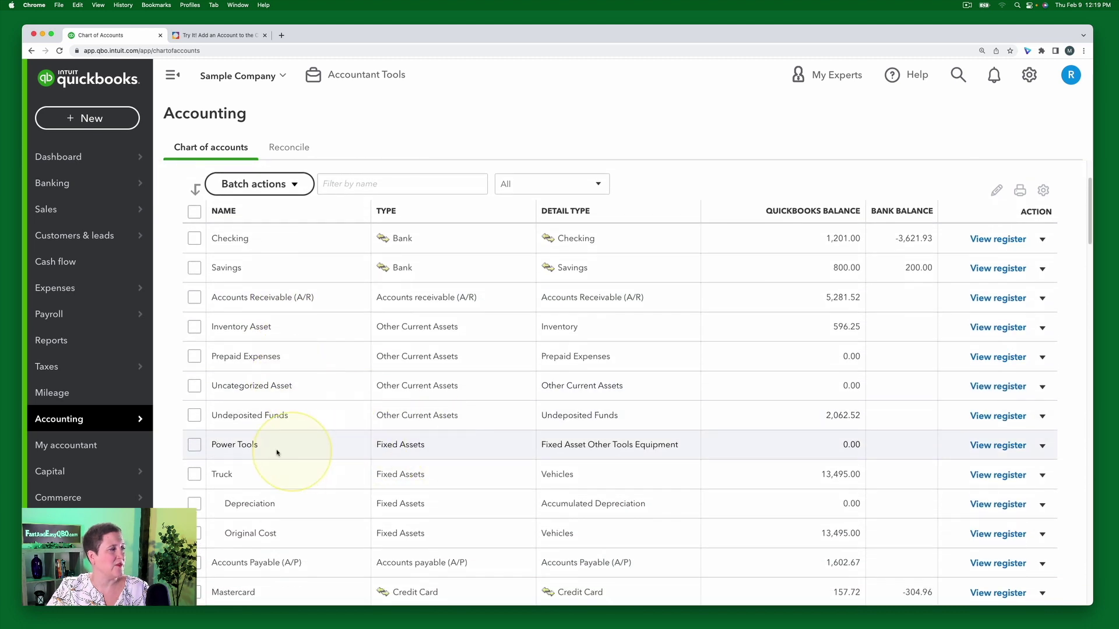